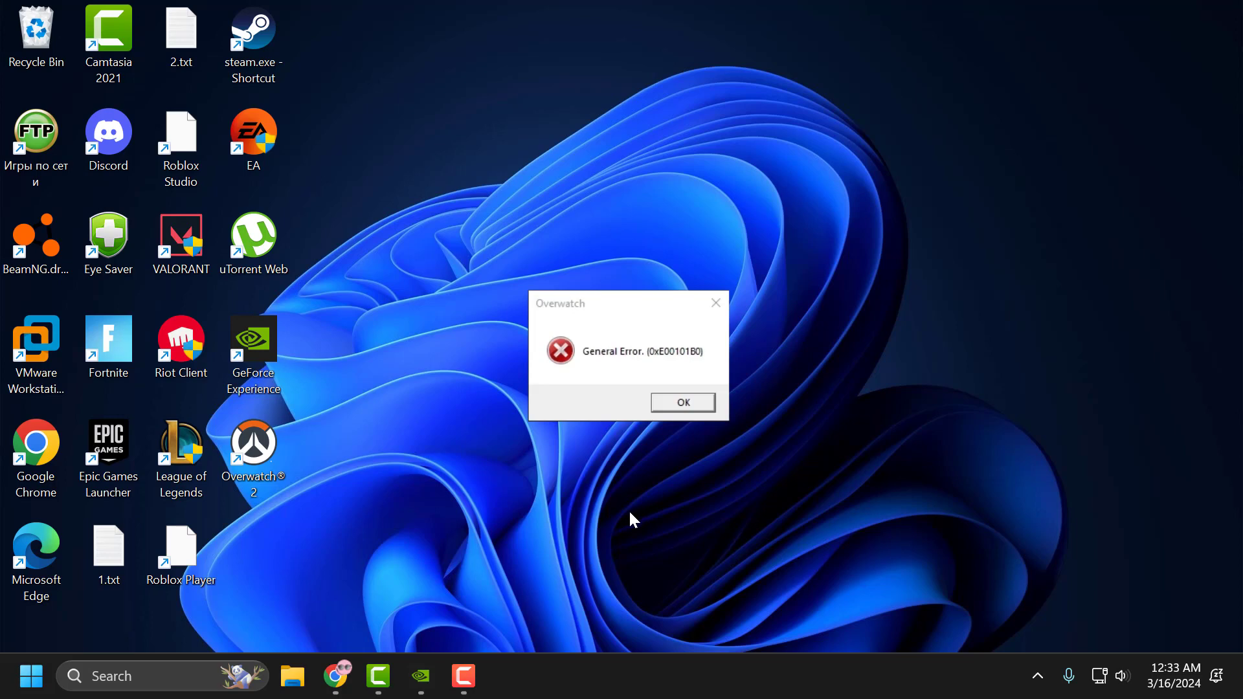
- Dismiss the Overwatch General Error (0xE00101B0) dialog to clear the desktop
key("Return")
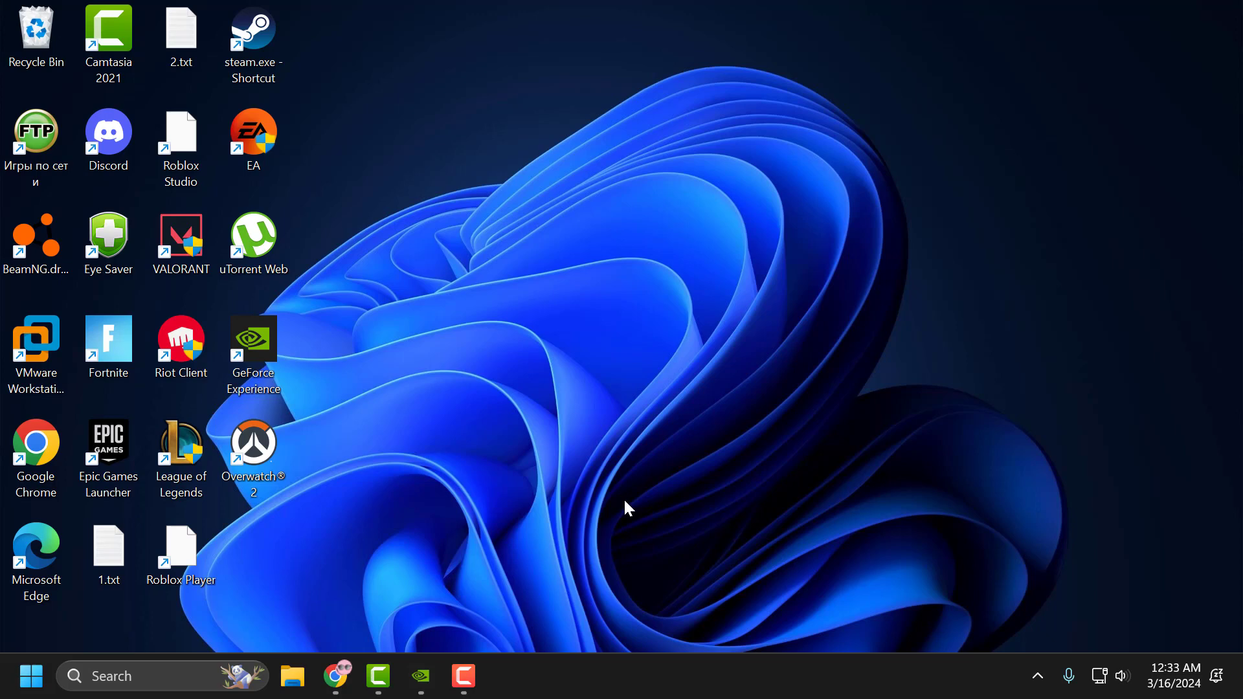
- Reveal the hidden tray icons and briefly review Steam's right-click tray options
left_click(1037, 678)
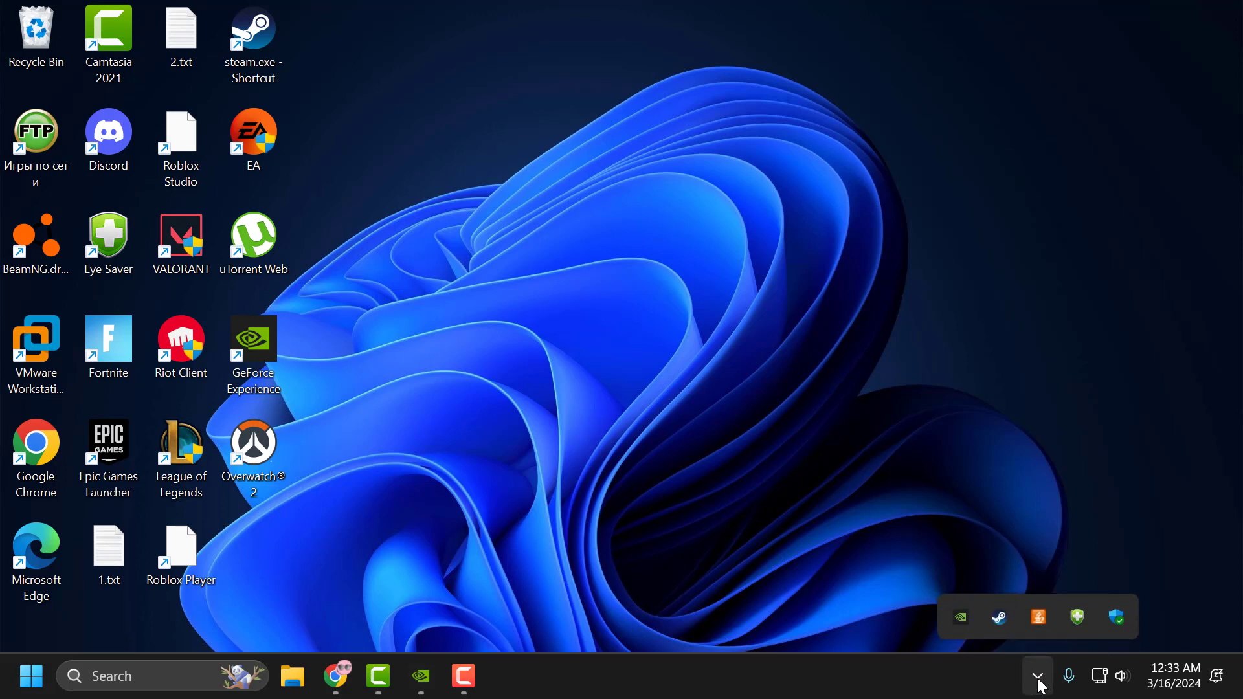
right_click(1001, 619)
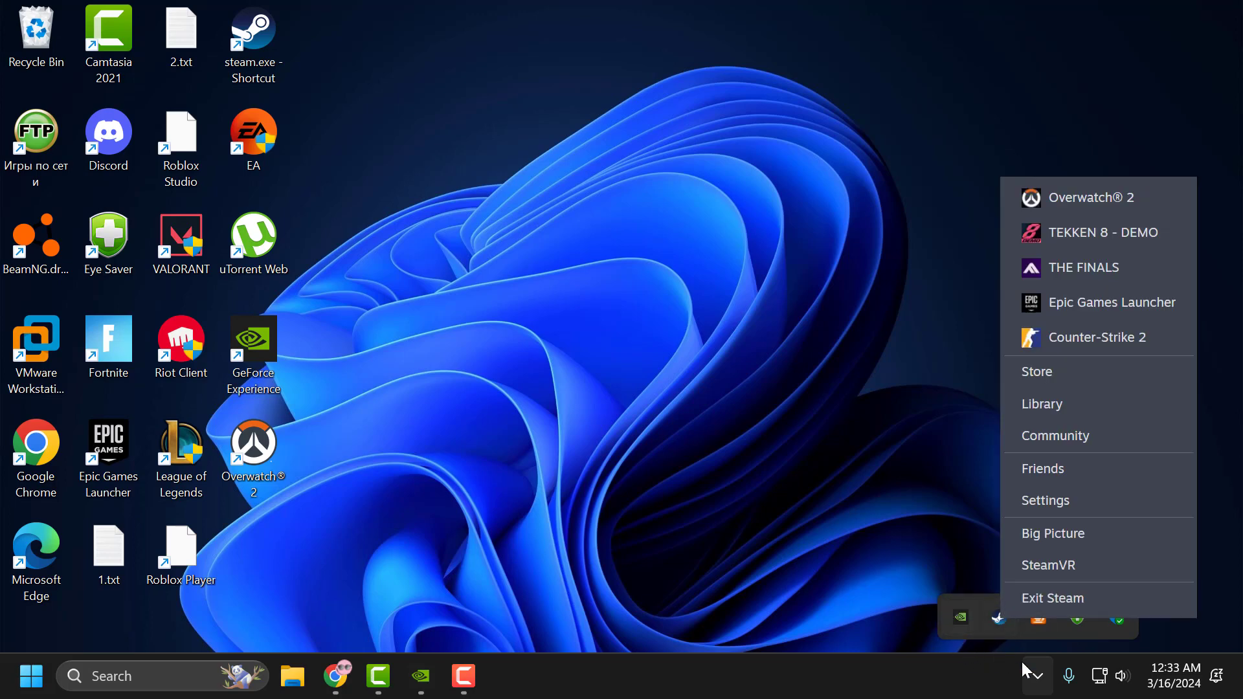
left_click(1025, 689)
- Run %localappdata% from the Win+X Run box to open the Local AppData folder
right_click(31, 677)
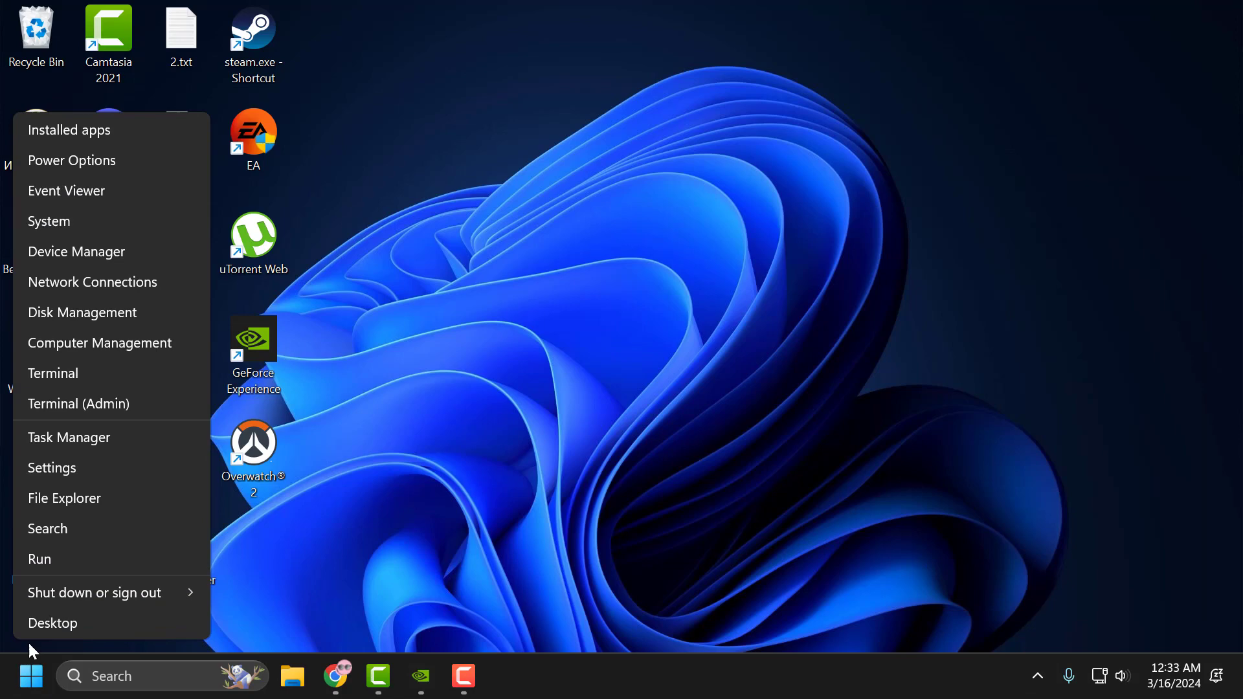
left_click(57, 559)
type("%localappdata%")
left_click(181, 536)
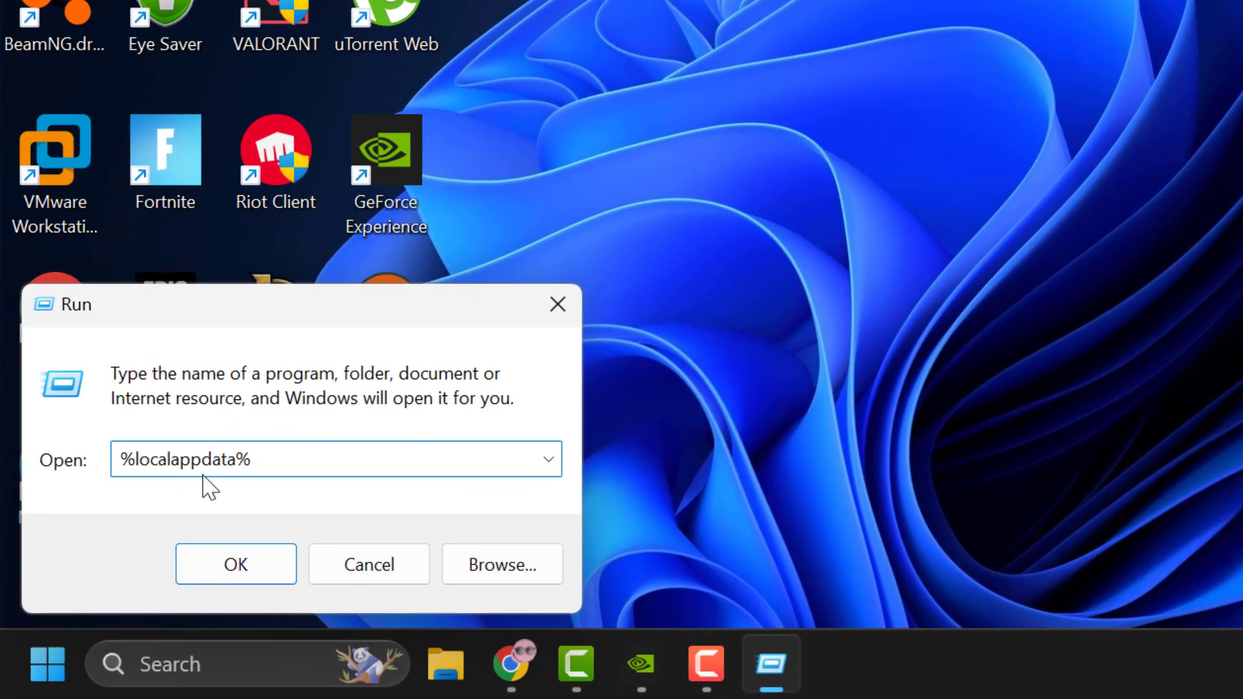
left_click(229, 574)
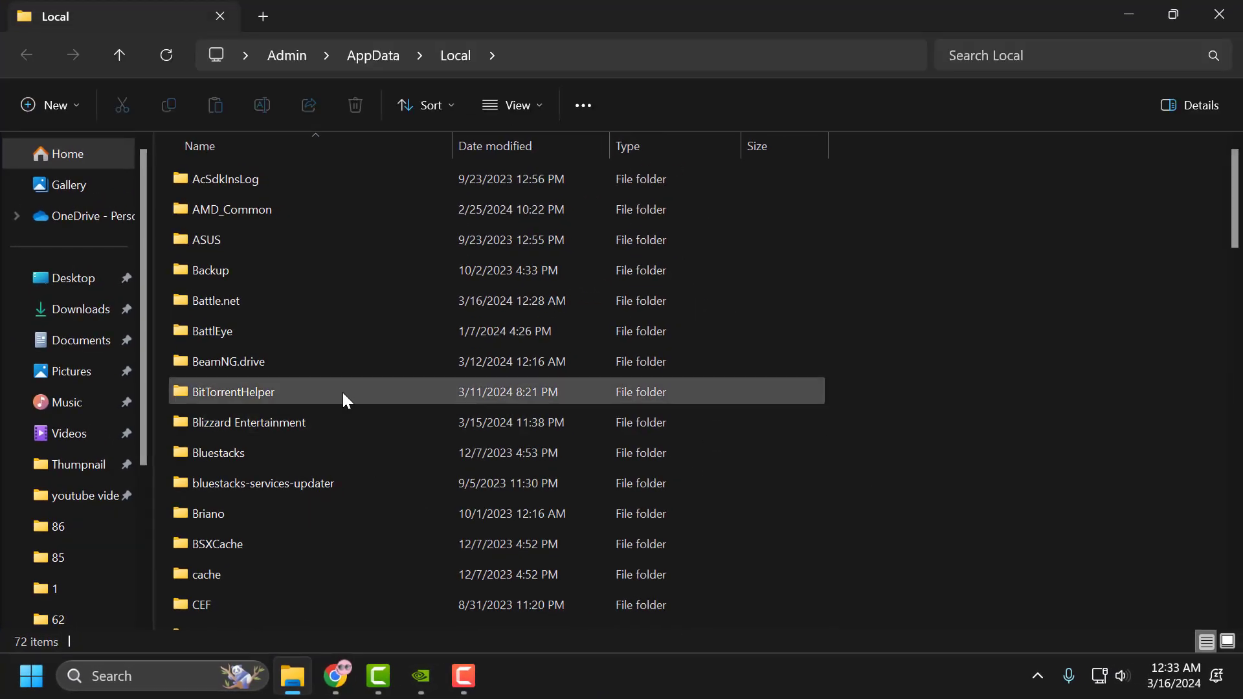
- Delete the Battle.net and Blizzard Entertainment folders from Local AppData and close File Explorer
left_click(239, 304)
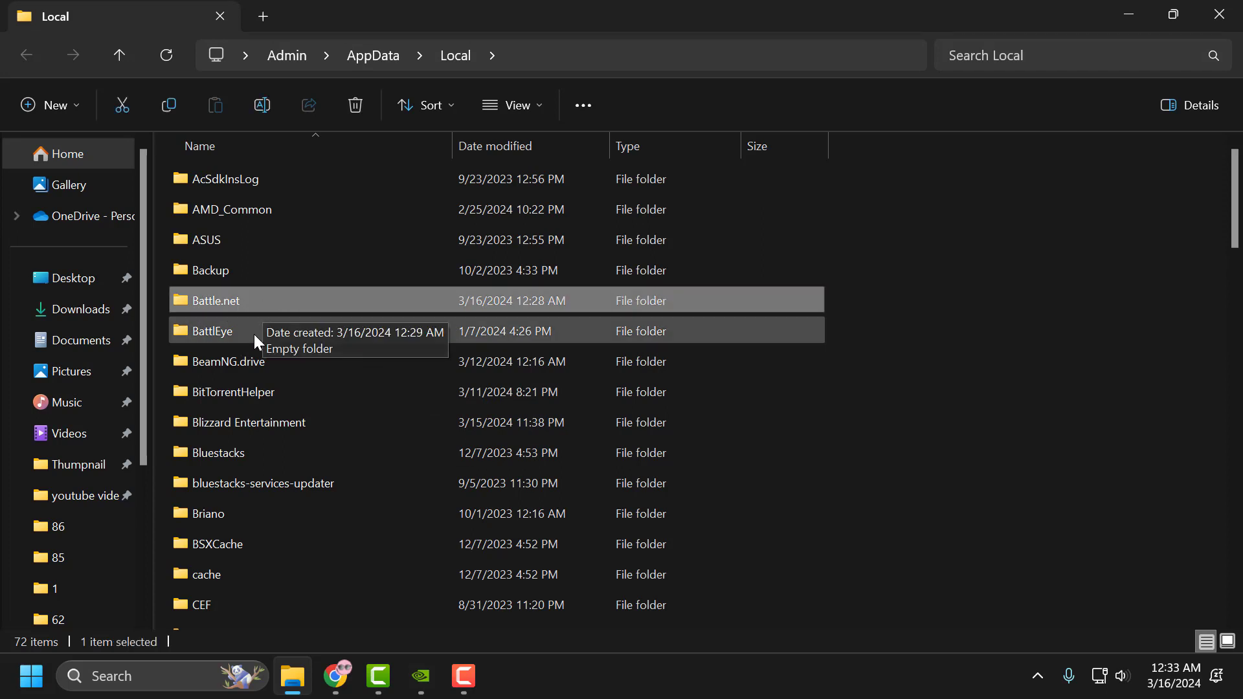
left_click(204, 427, "ctrl")
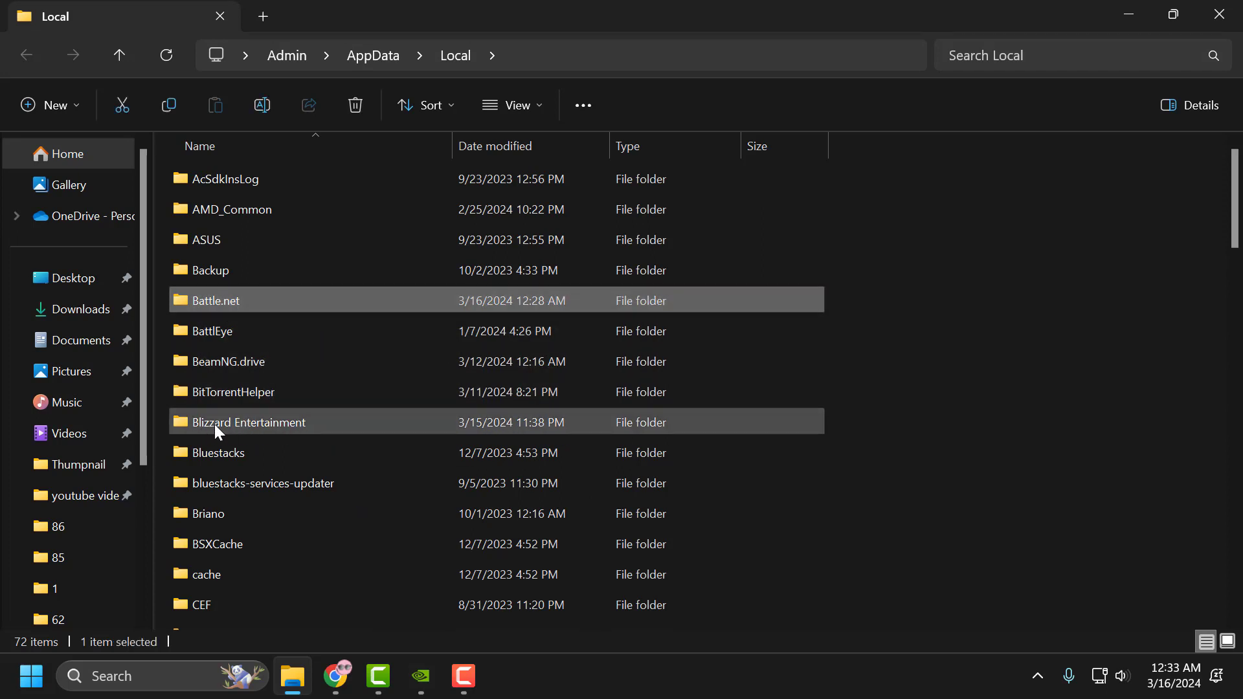
right_click(307, 419)
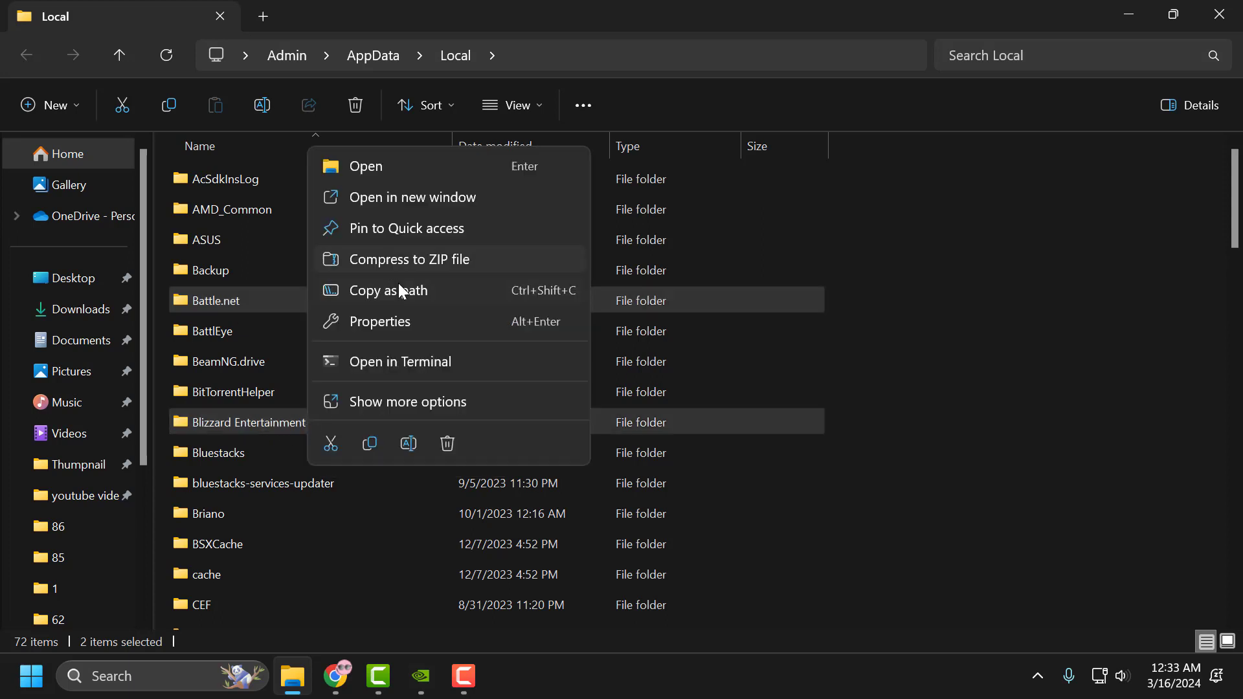
left_click(446, 444)
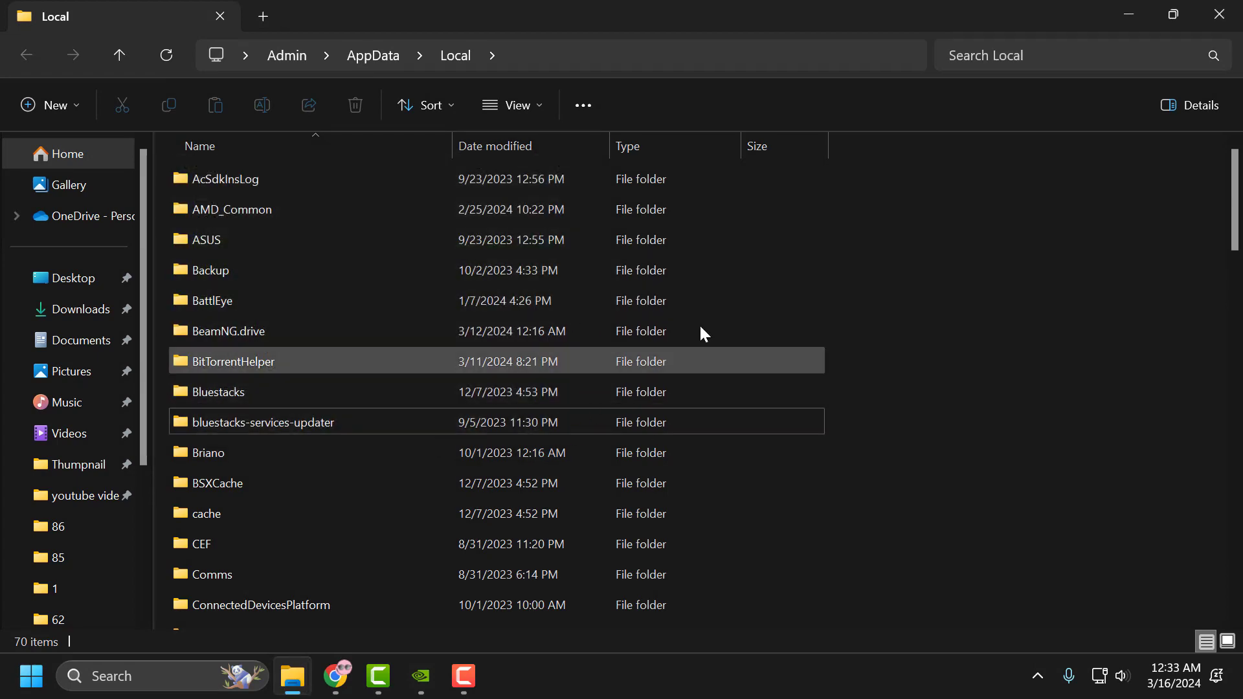
left_click(1218, 15)
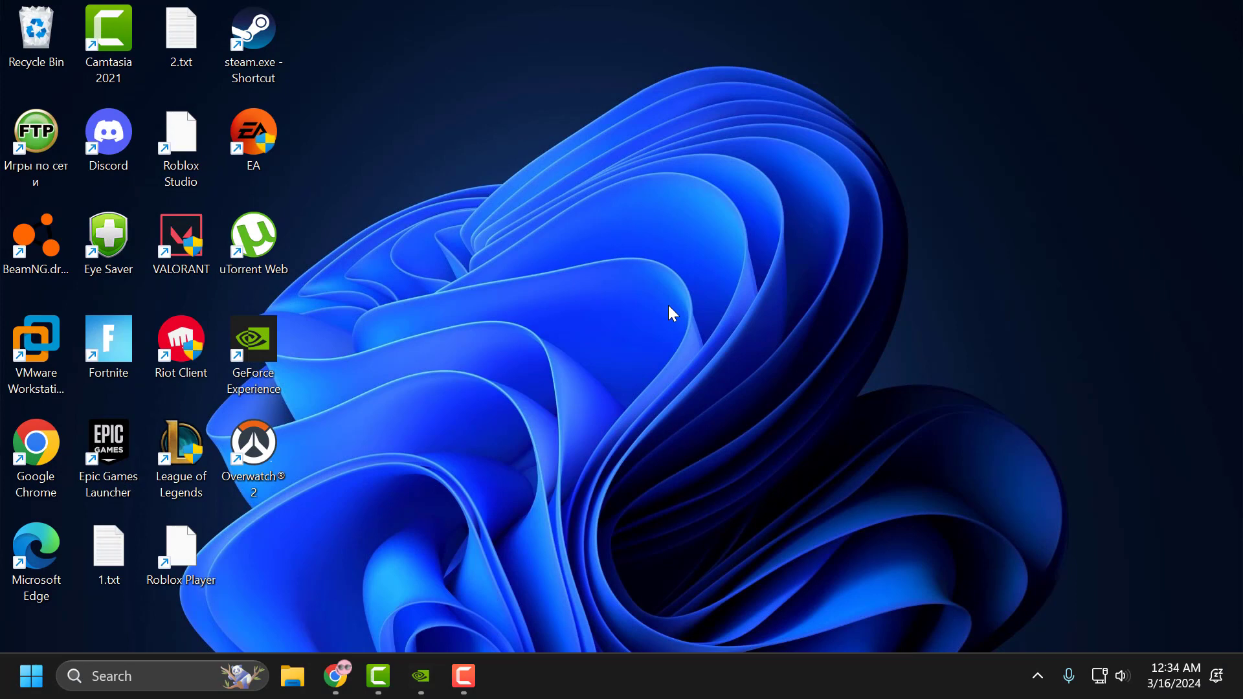
- Start a Windows Update check from Settings' Windows Update page, then close Settings
right_click(40, 664)
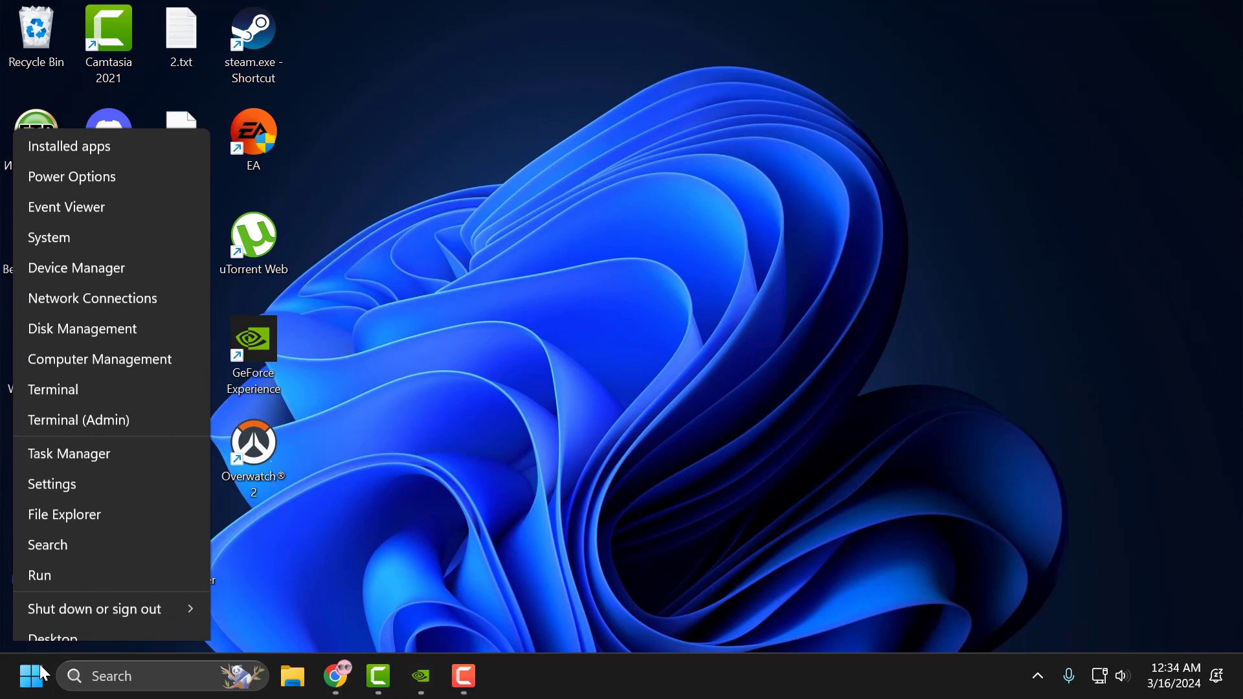
left_click(75, 471)
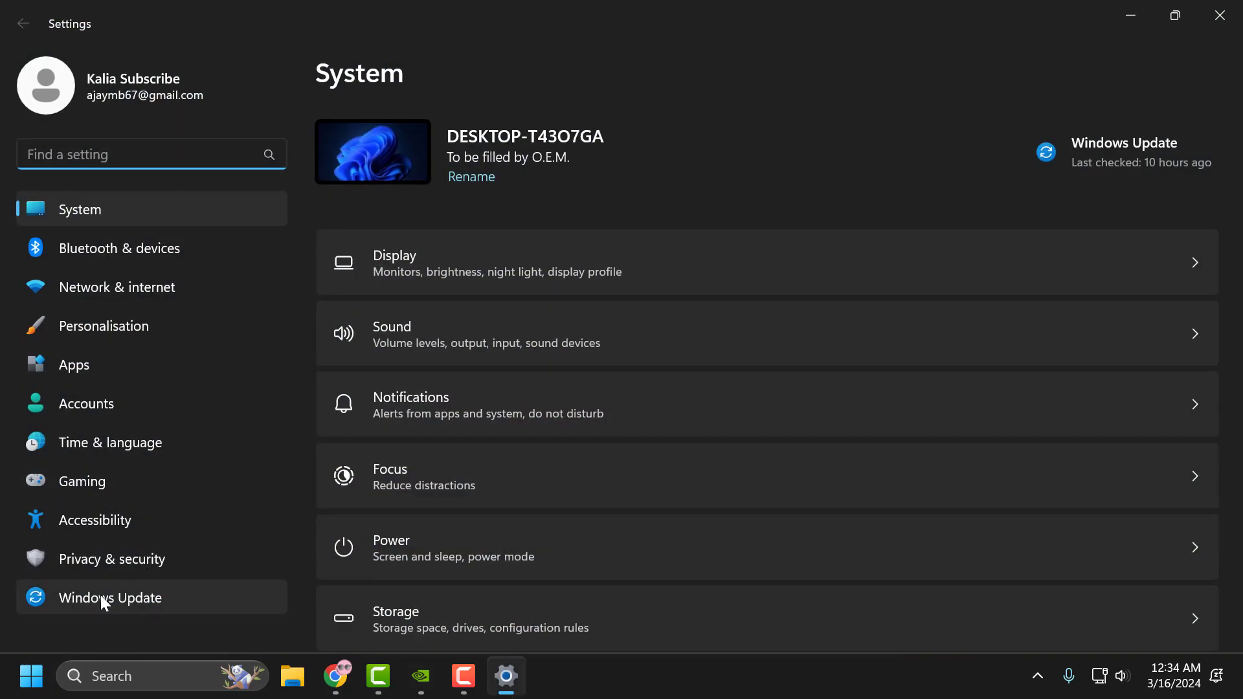
left_click(114, 595)
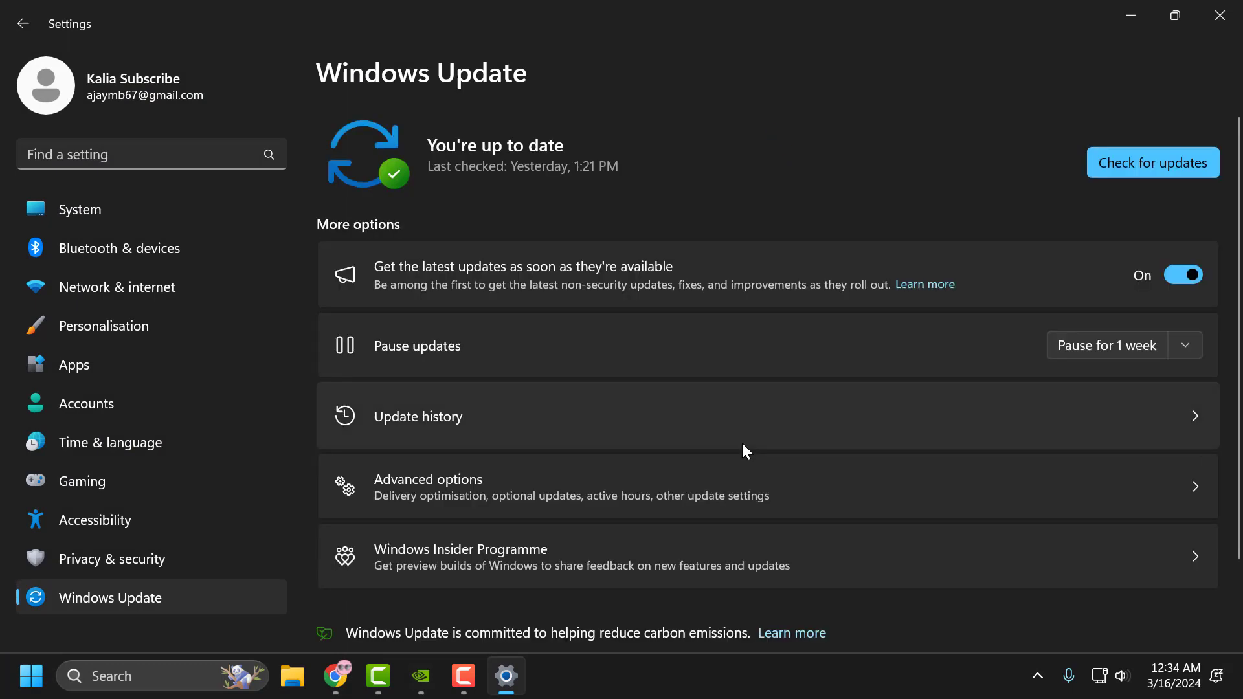
left_click(1129, 163)
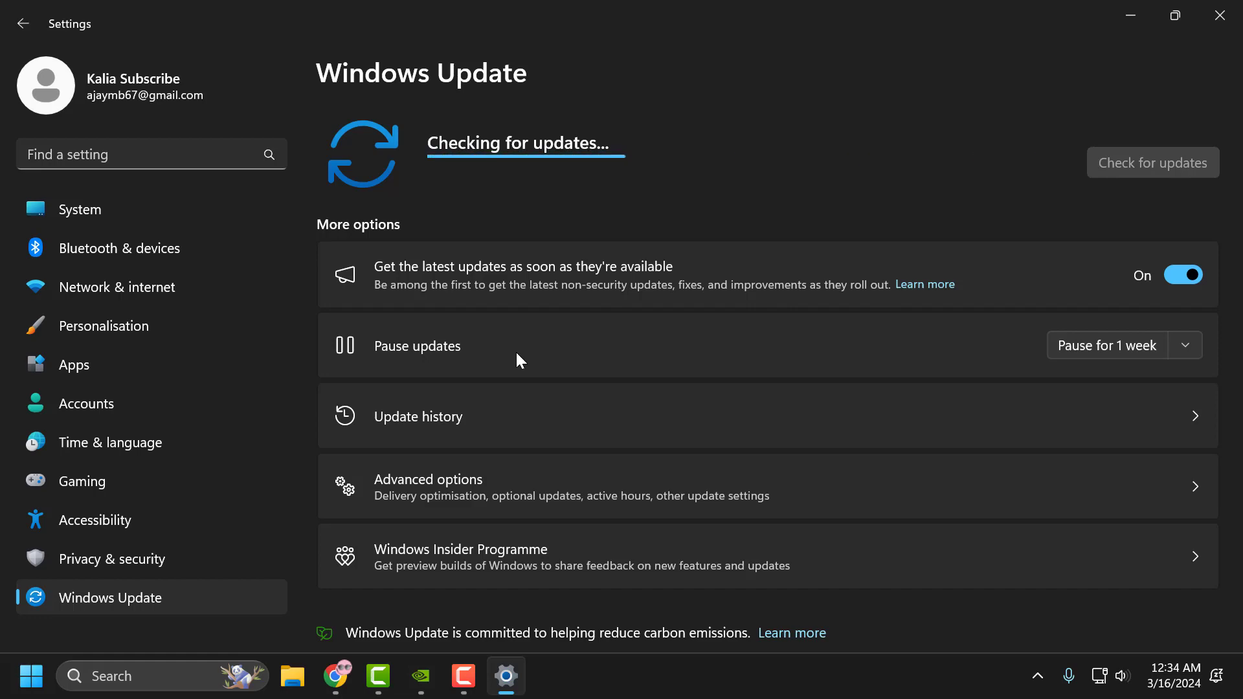
left_click(1219, 16)
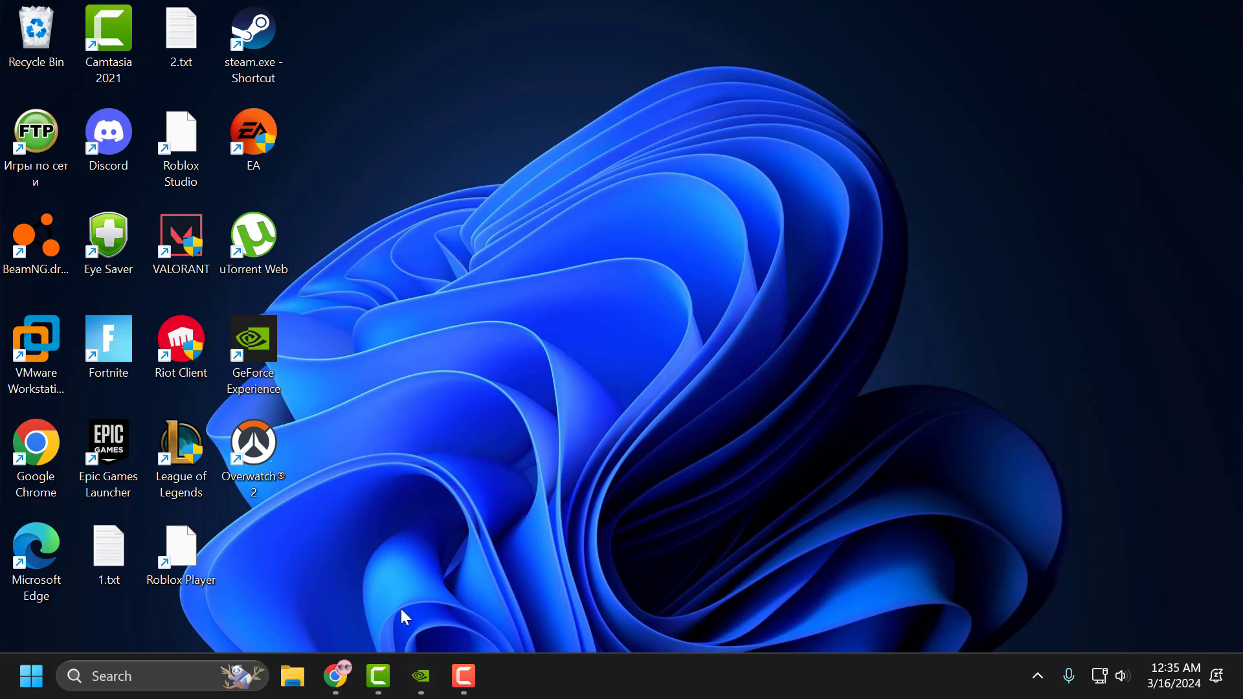
- Check for a newer Game Ready Driver in GeForce Experience's Drivers page, then close the app
left_click(428, 684)
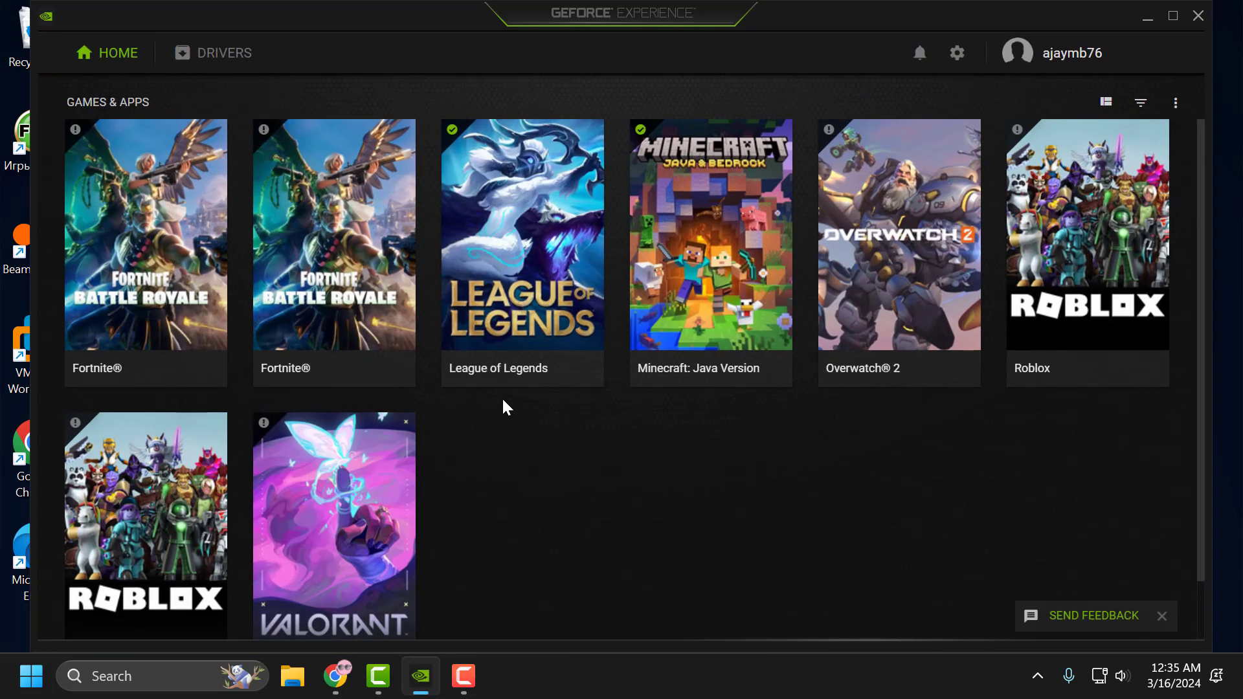
left_click(225, 70)
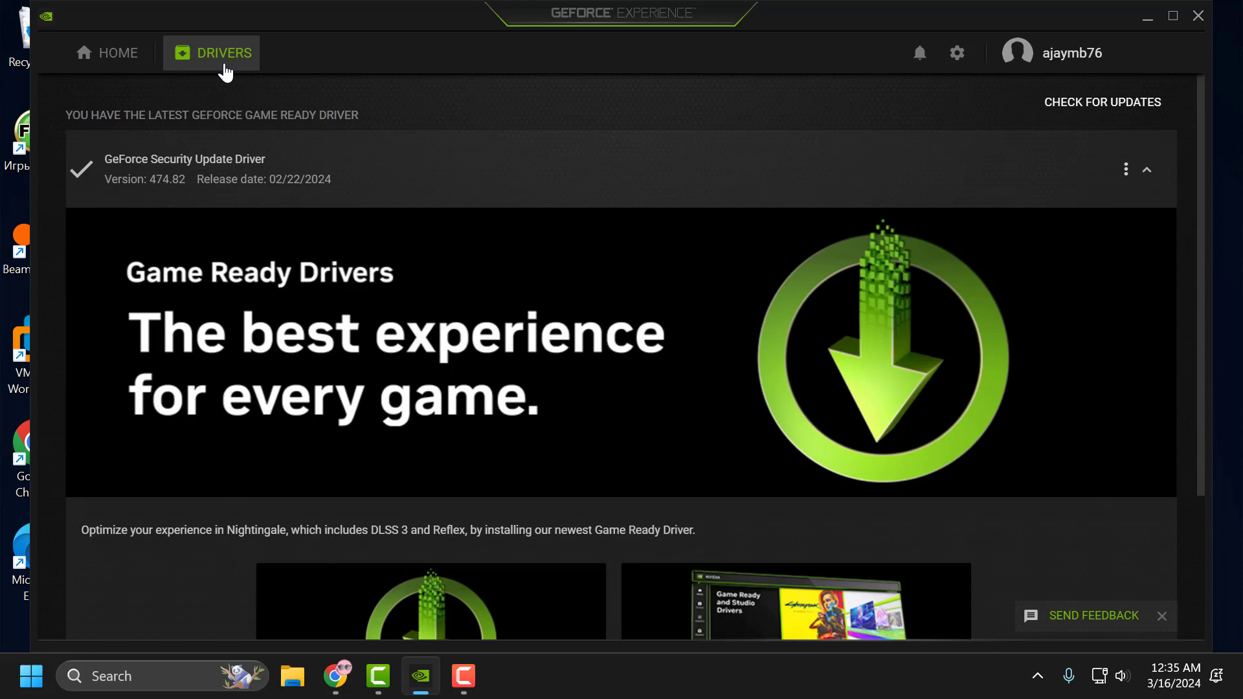
left_click(1077, 105)
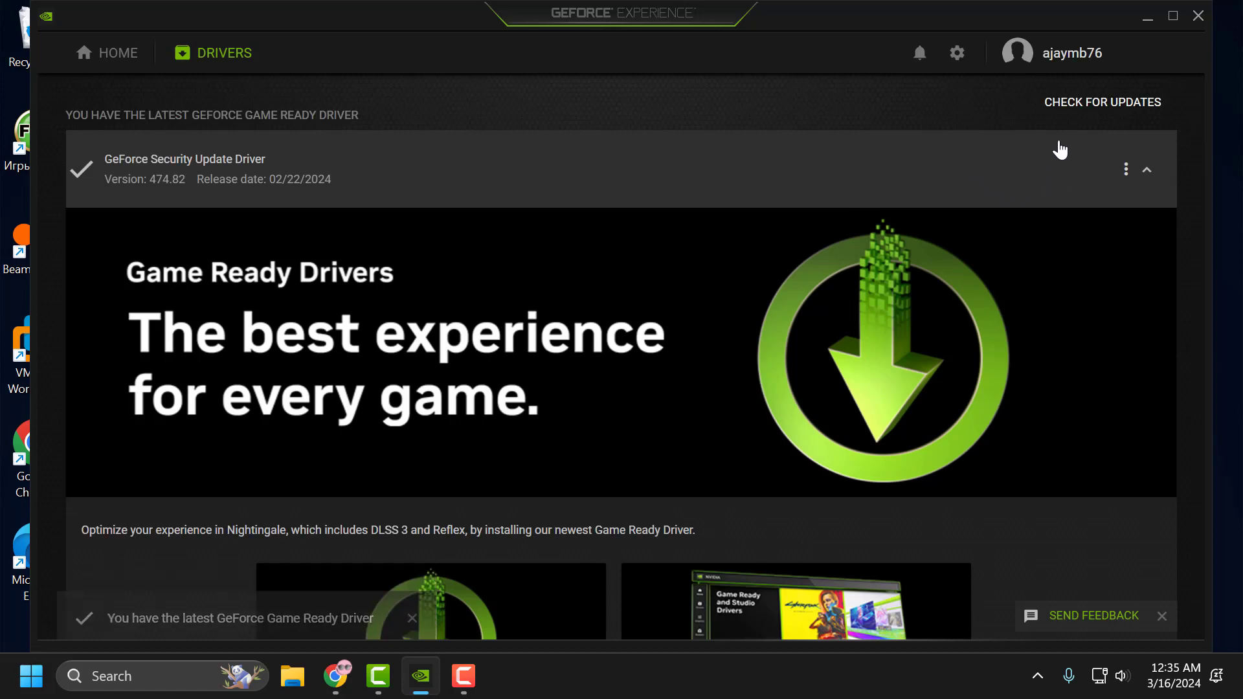
left_click(1194, 18)
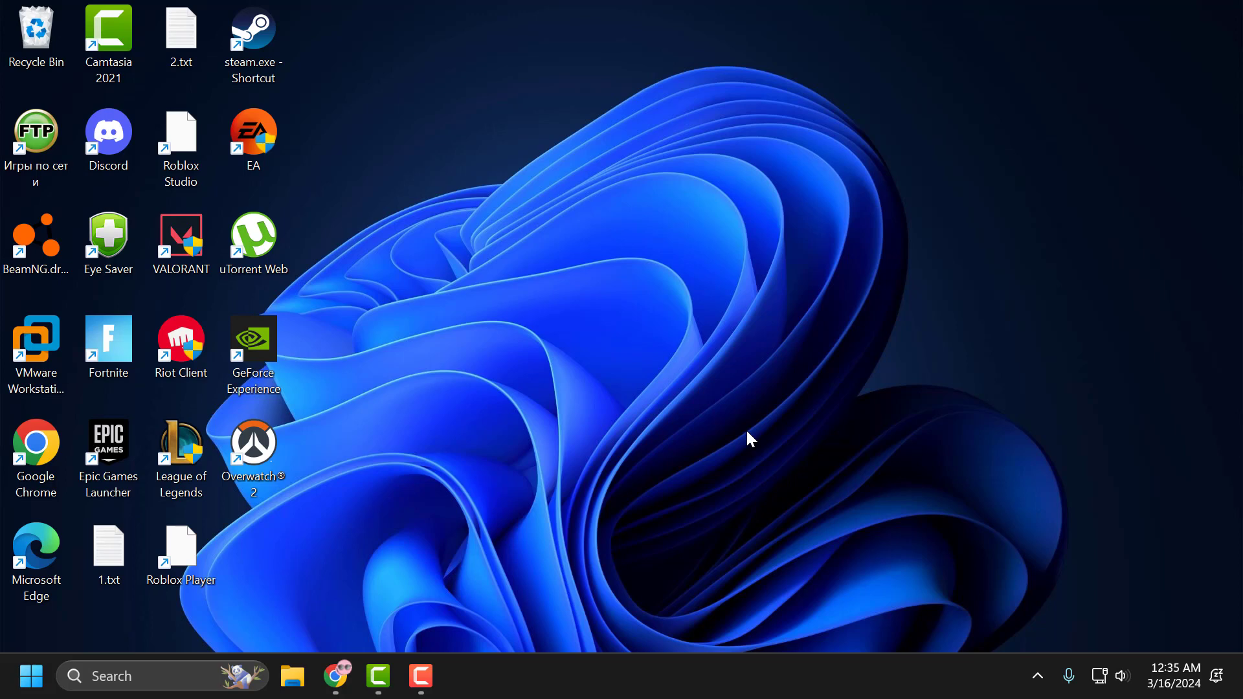
- Run msconfig from the Run box to launch System Configuration
right_click(31, 676)
left_click(92, 564)
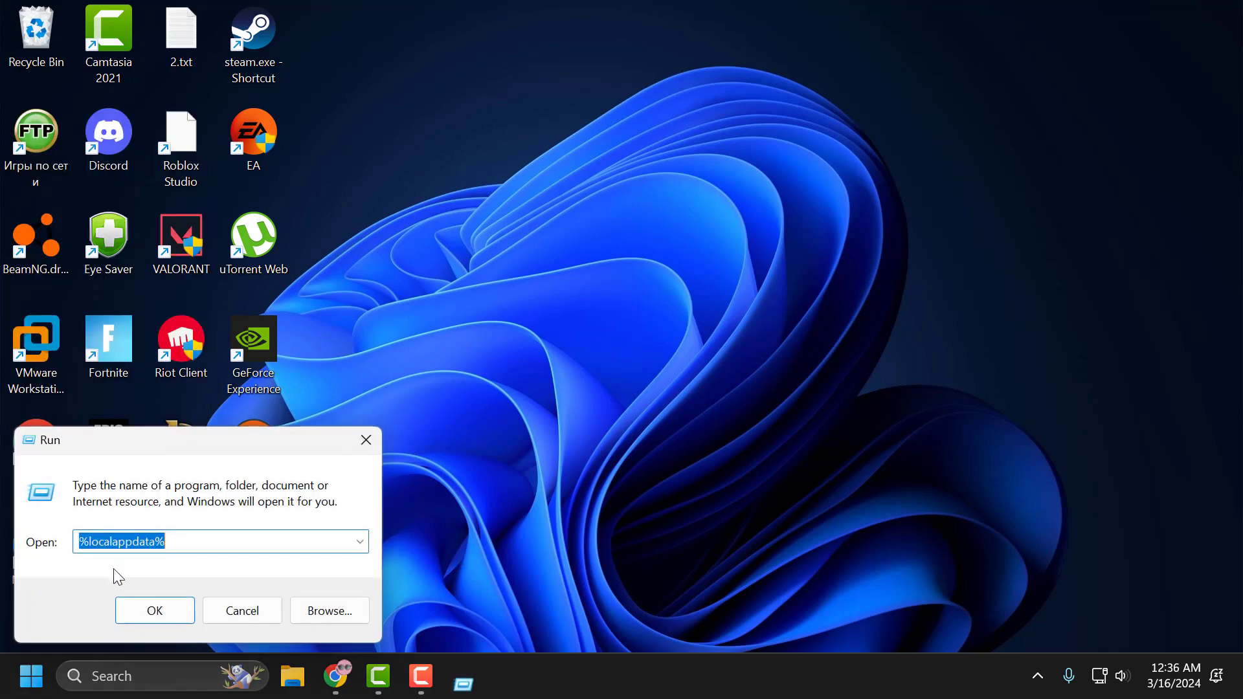
left_click_drag(178, 542, 53, 548)
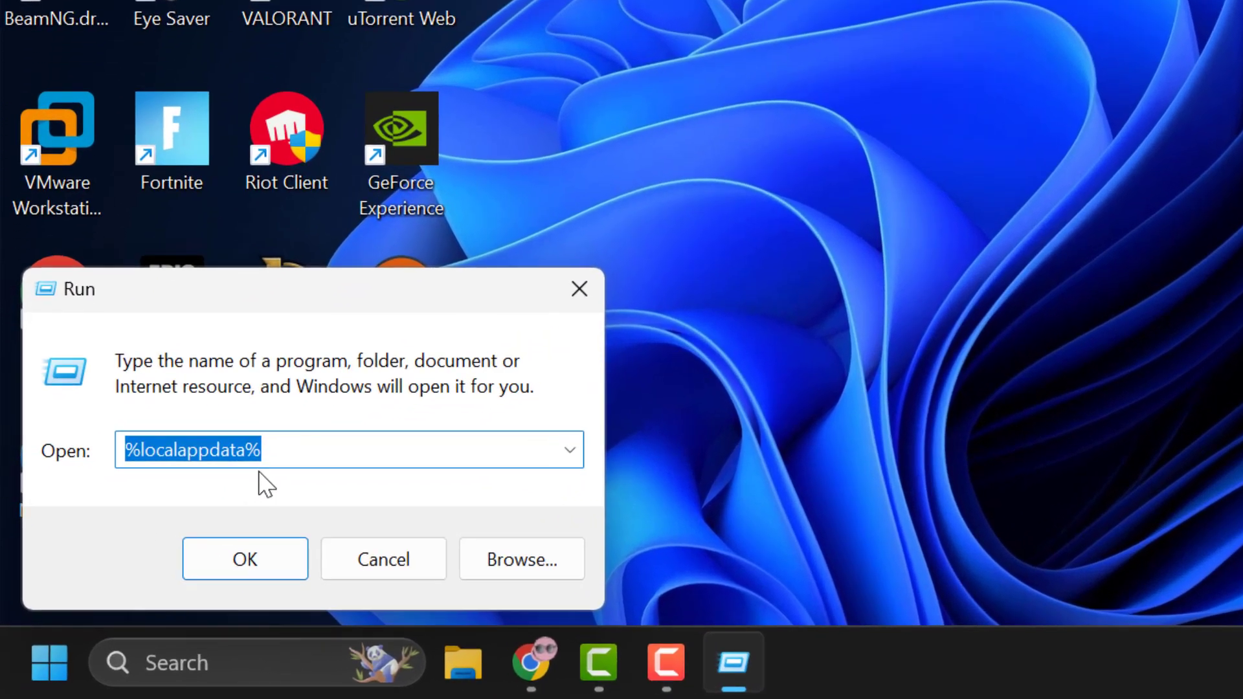
type("msconfi")
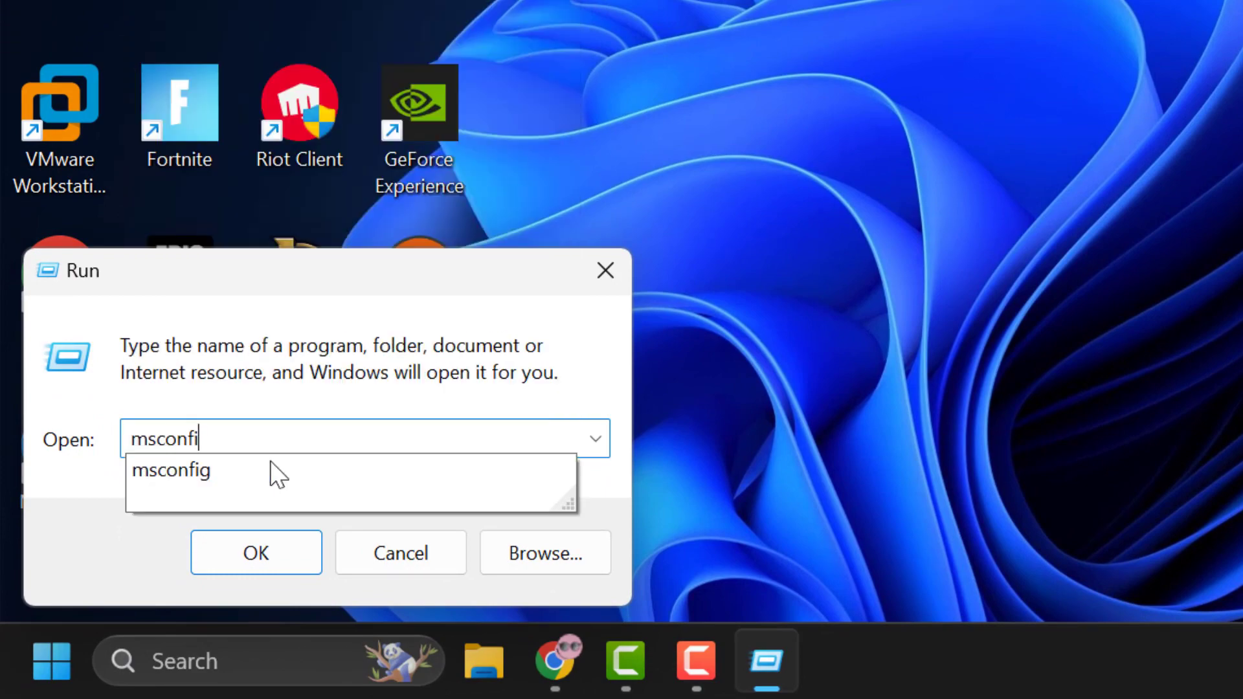
type("g")
left_click(287, 540)
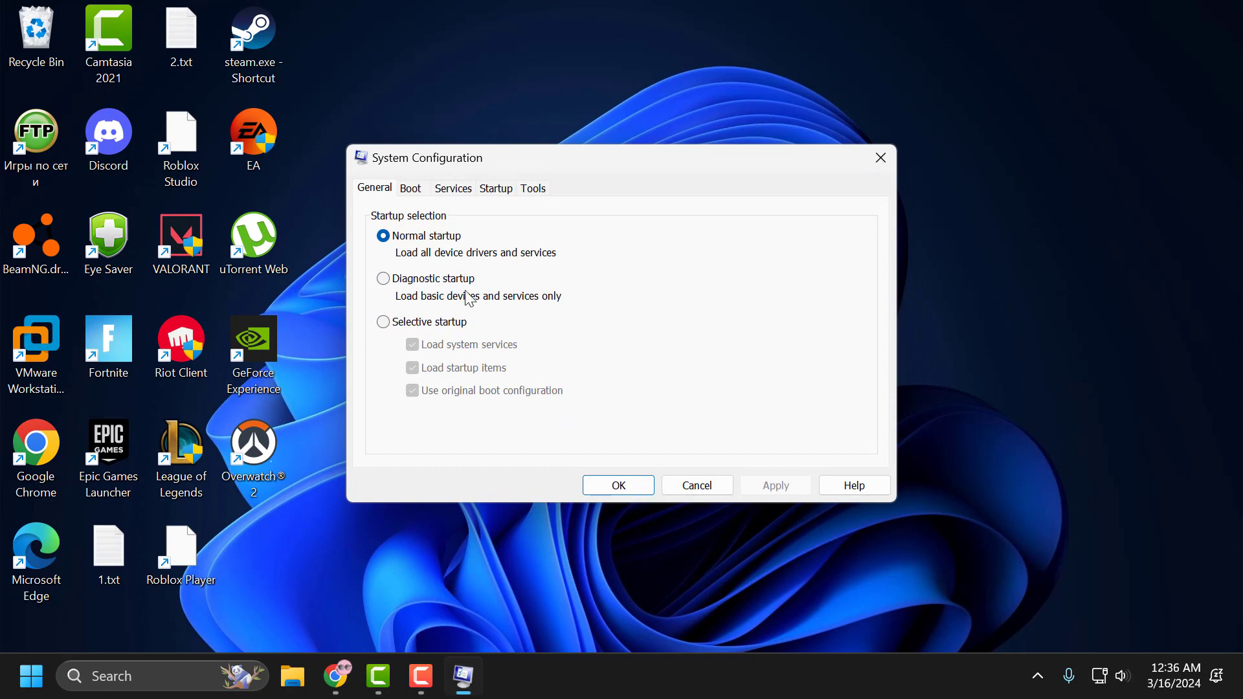
- Review services with Microsoft services hidden and sorted by manufacturer, then close System Configuration
left_click(453, 191)
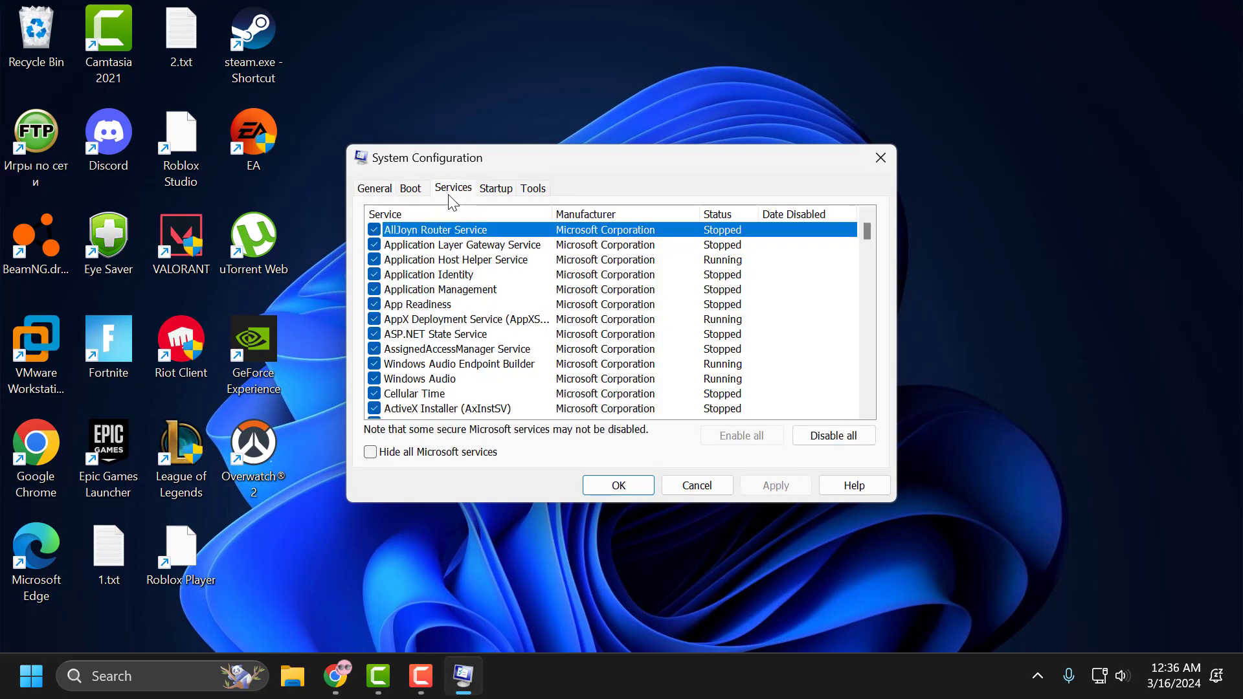
left_click(371, 452)
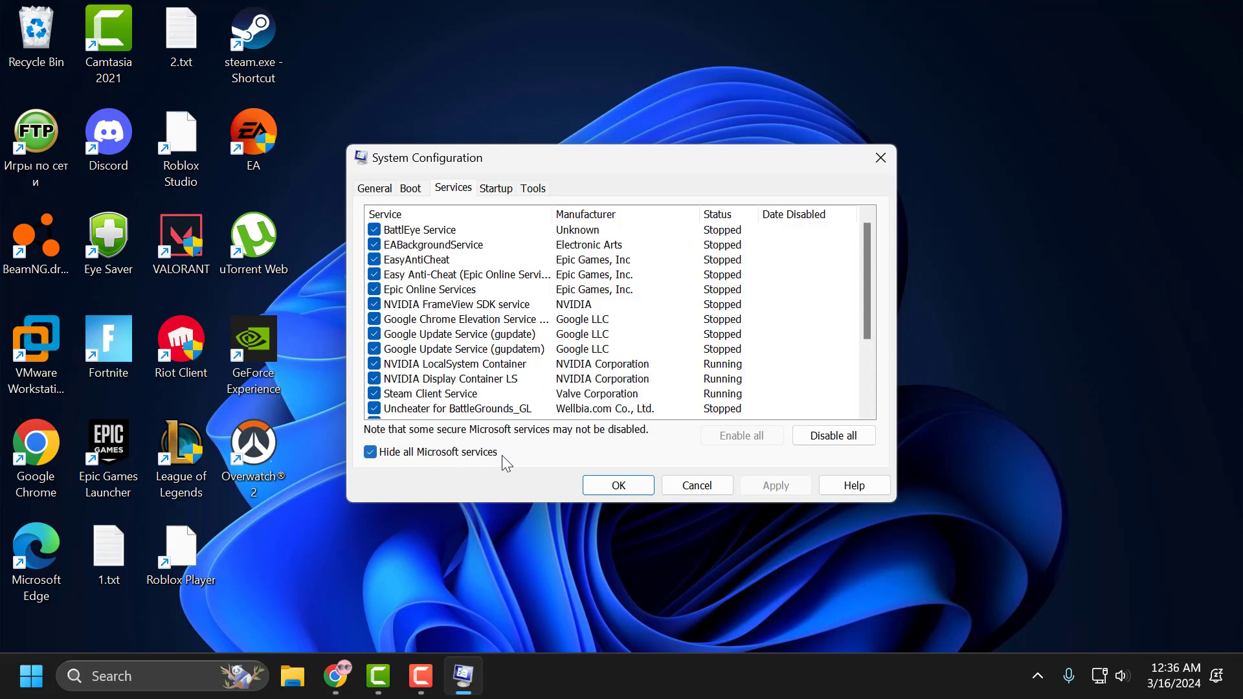
left_click(603, 217)
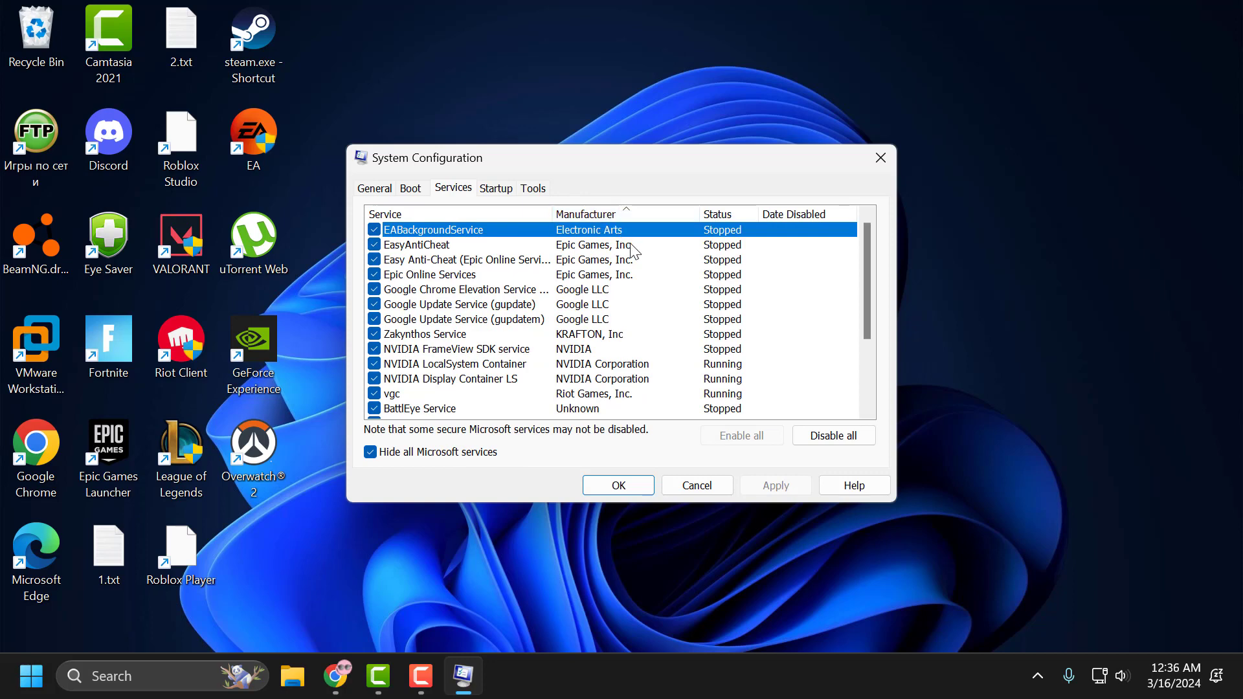
scroll(637, 291, "down", 1)
scroll(627, 316, "down", 1)
scroll(622, 319, "down", 1)
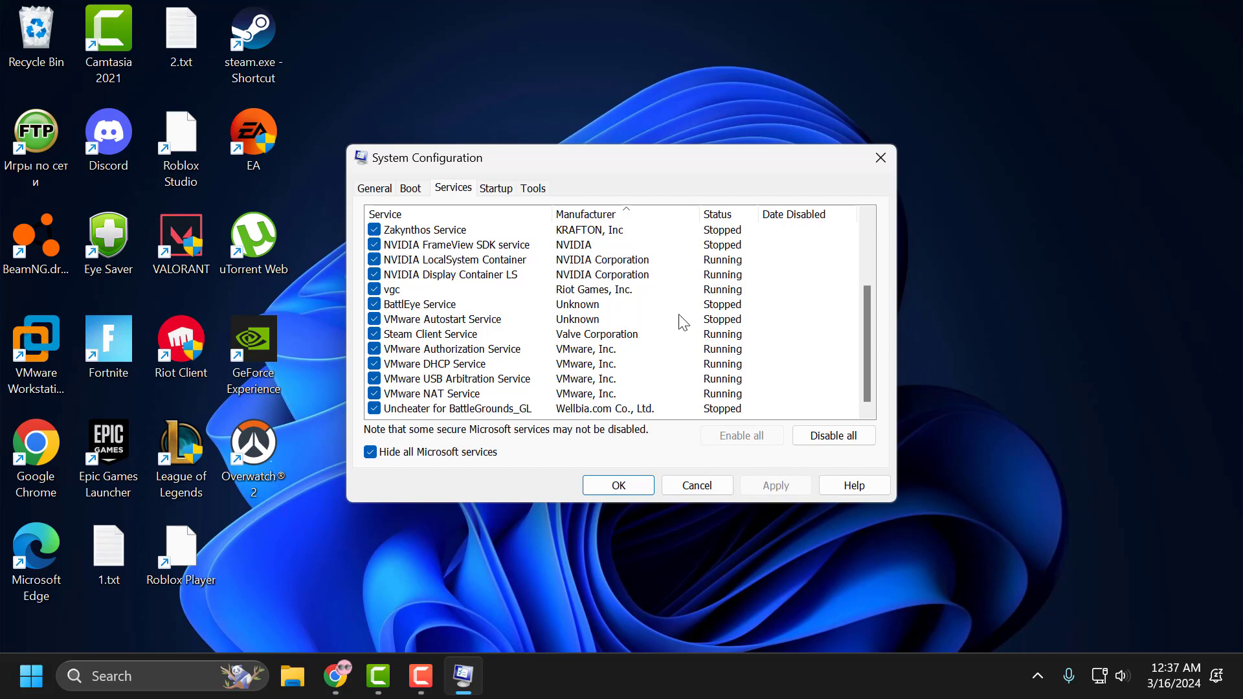
left_click(871, 165)
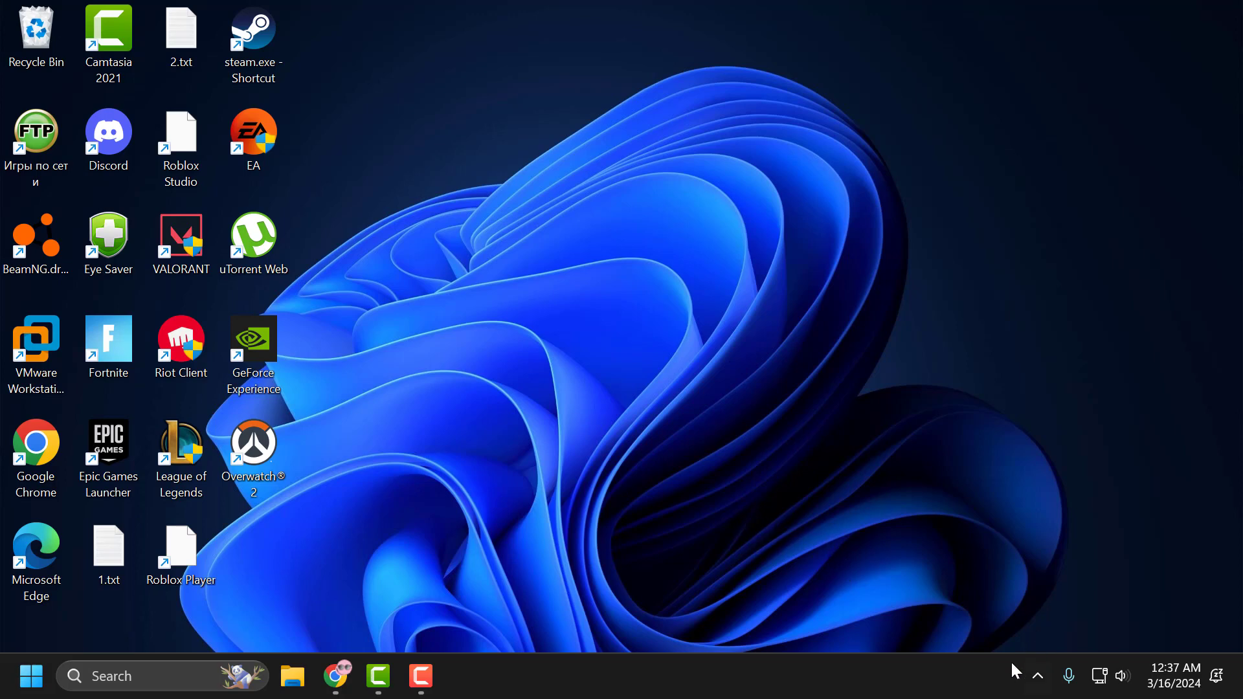
- Open Steam from the tray and review Overwatch 2's Manage > Uninstall option in the Library
left_click(1037, 676)
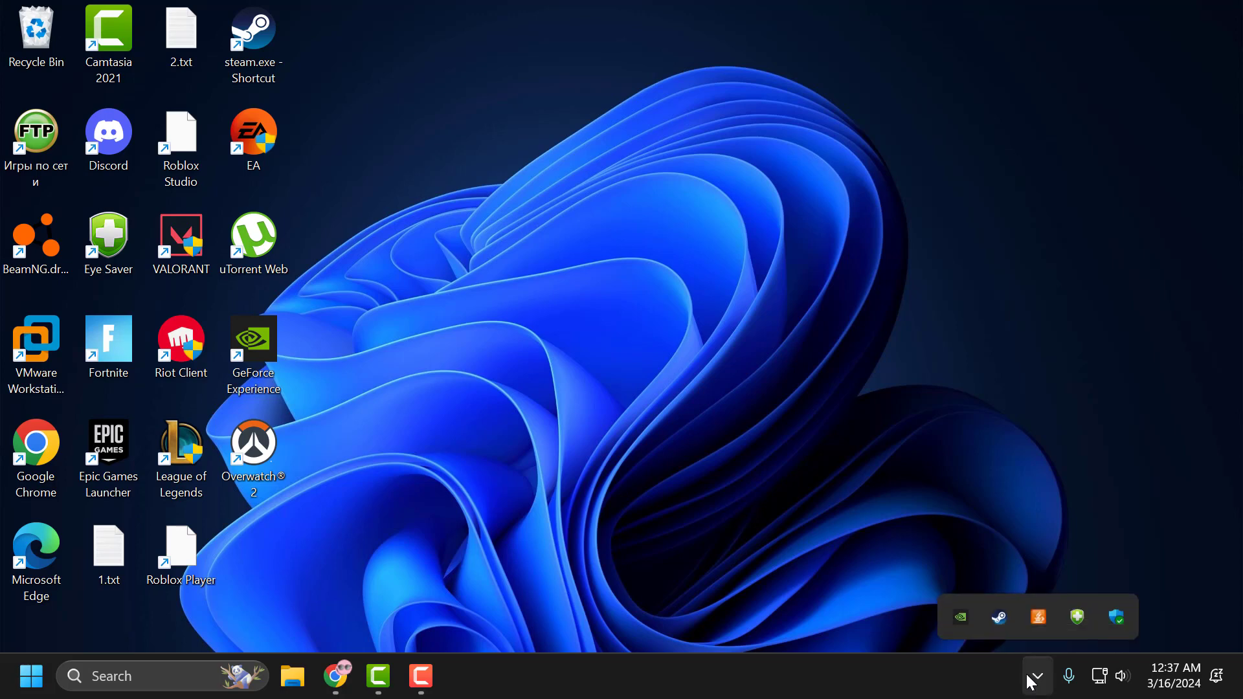
left_click(1000, 620)
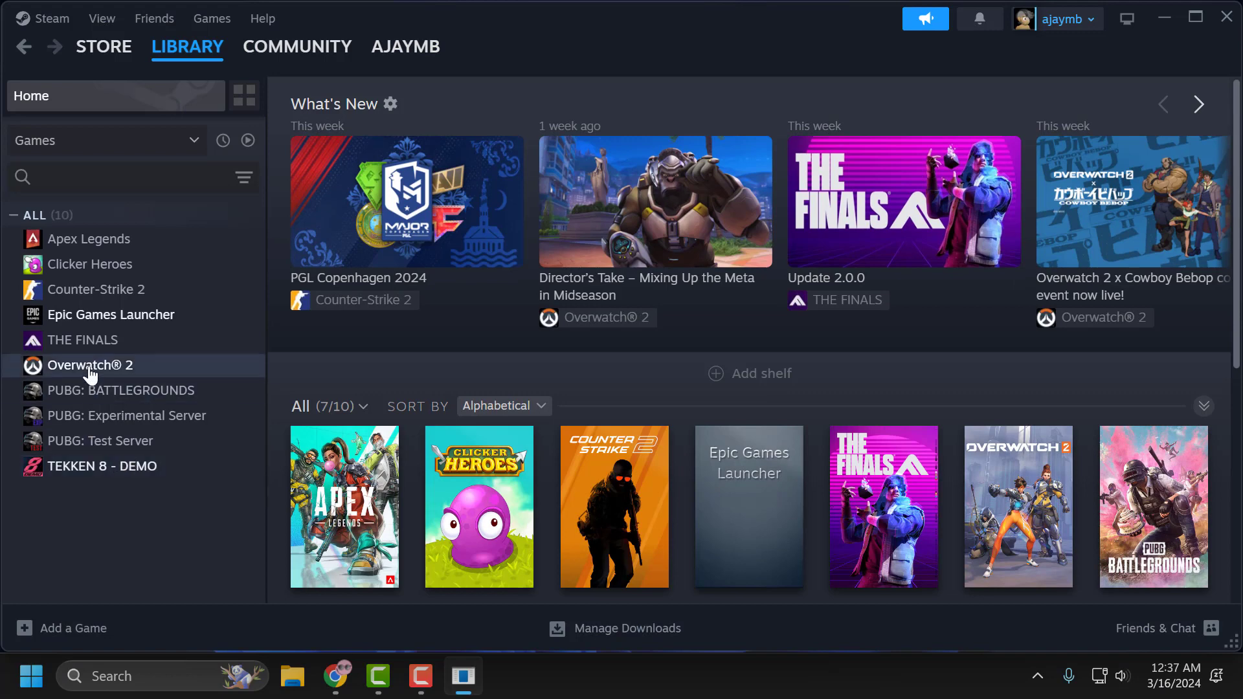
right_click(82, 370)
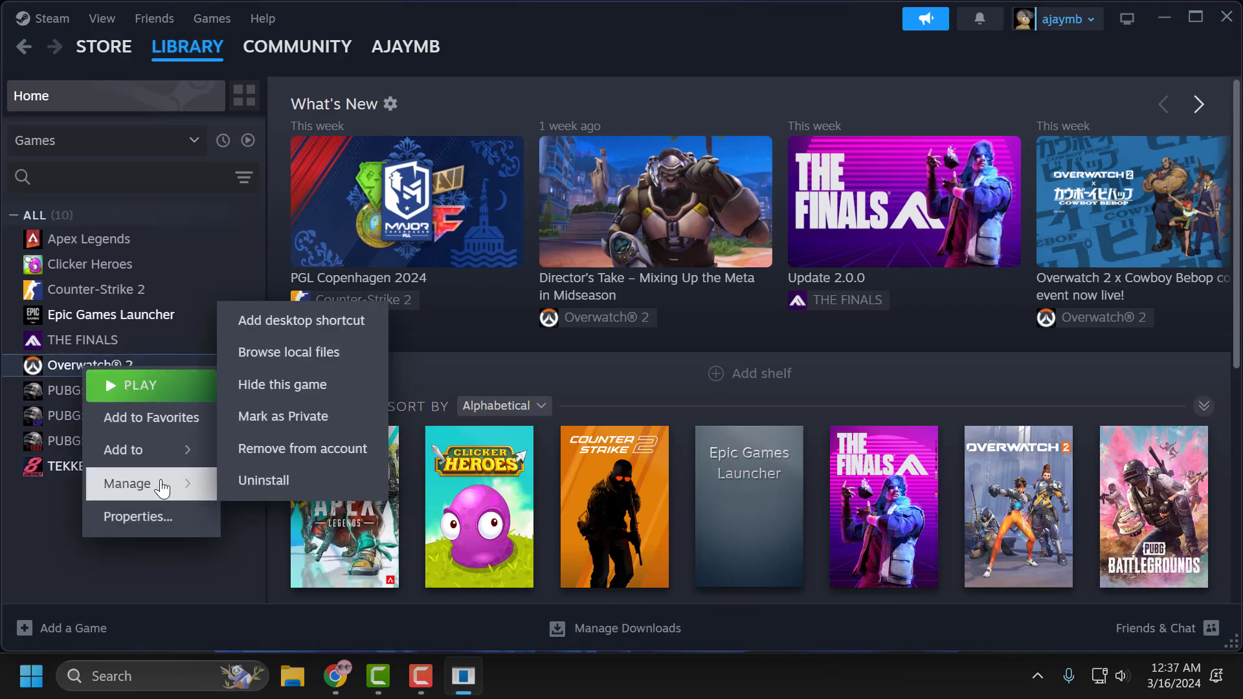
mouse_move(145, 484)
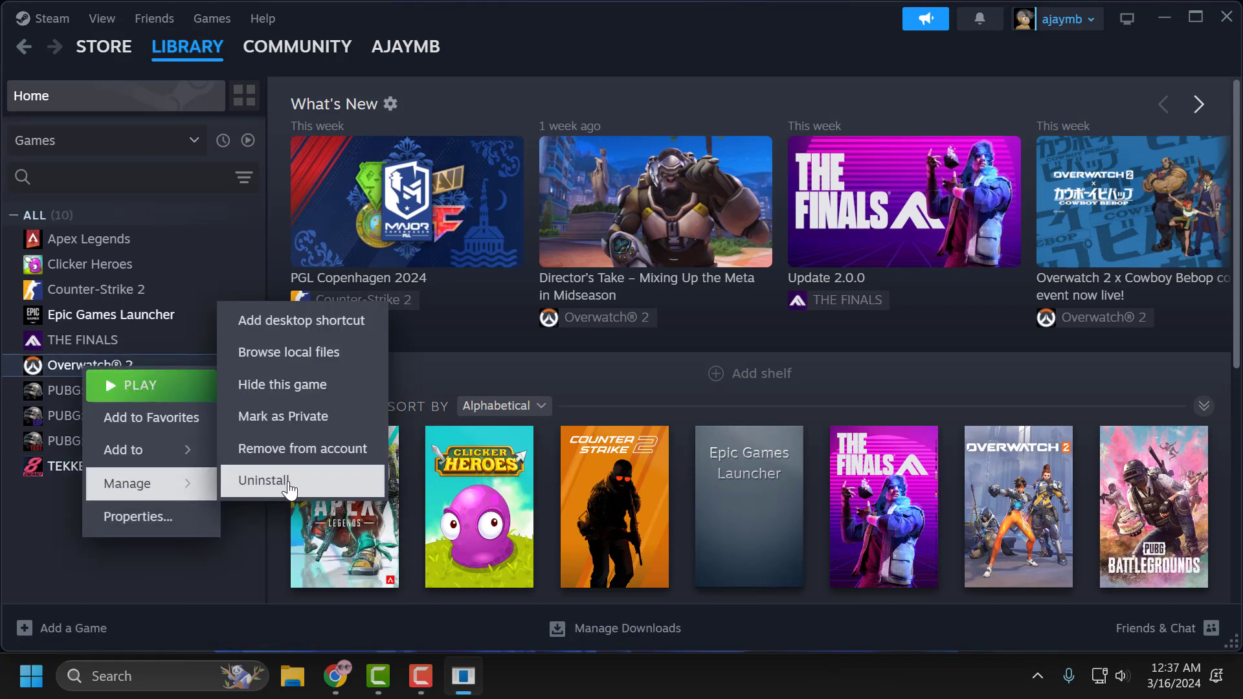
left_click(244, 551)
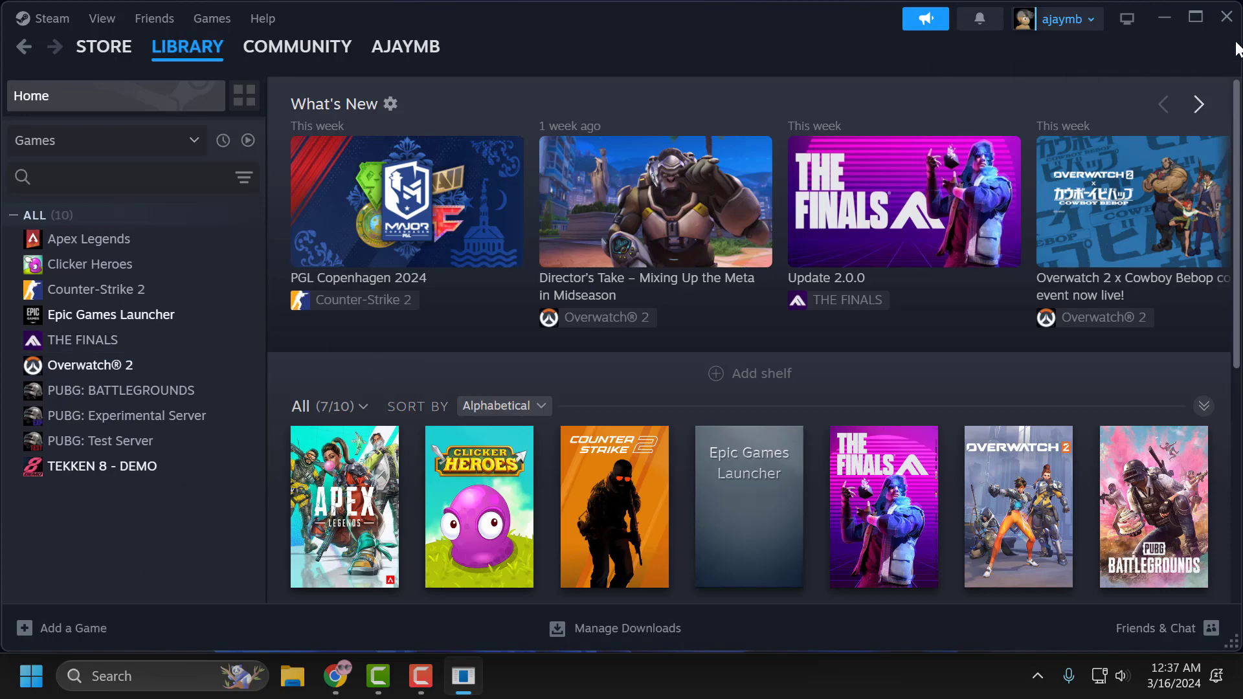
left_click(1169, 14)
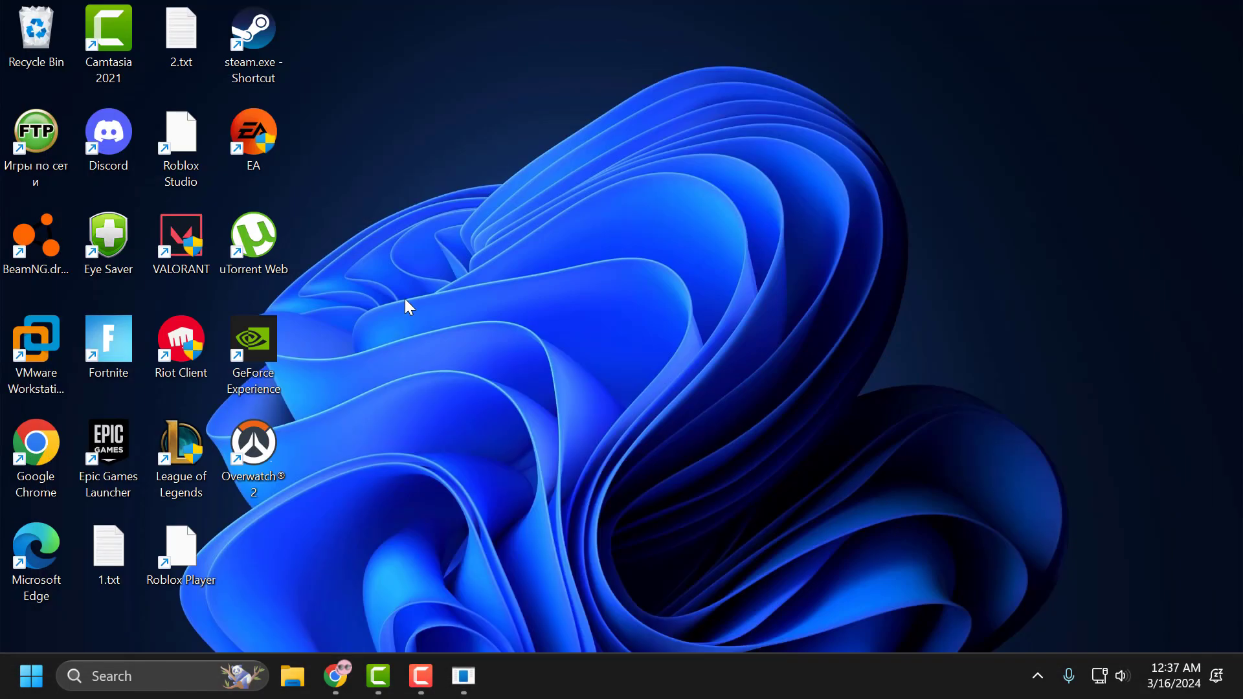